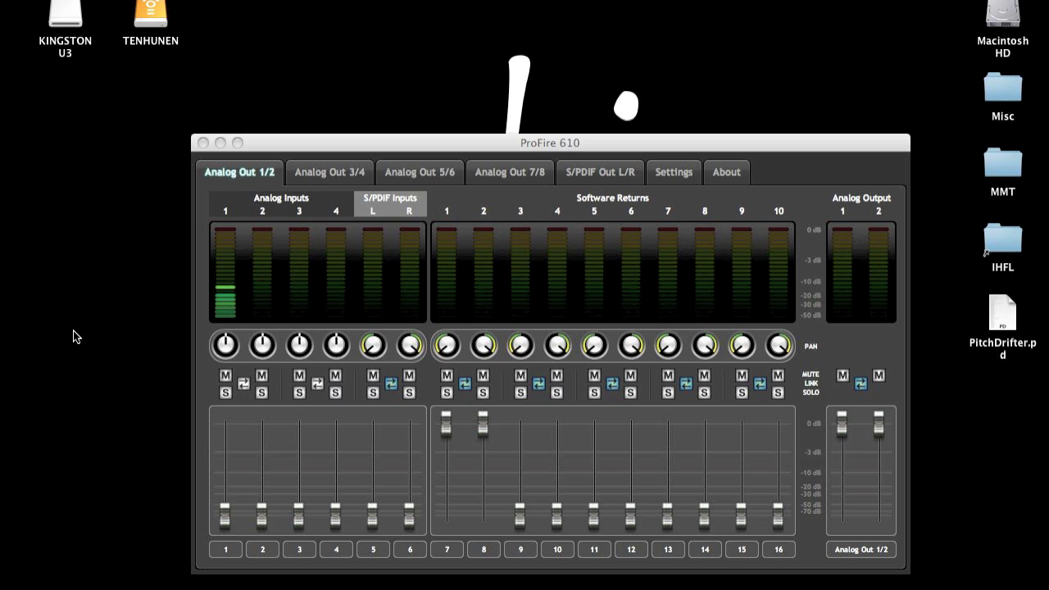
Rename the Analog Out 1/2, 3/4 and 5/6 tabs to 'Speakers / HP 1', 'Headphones 2' and 'Insert Out'.
click(349, 149)
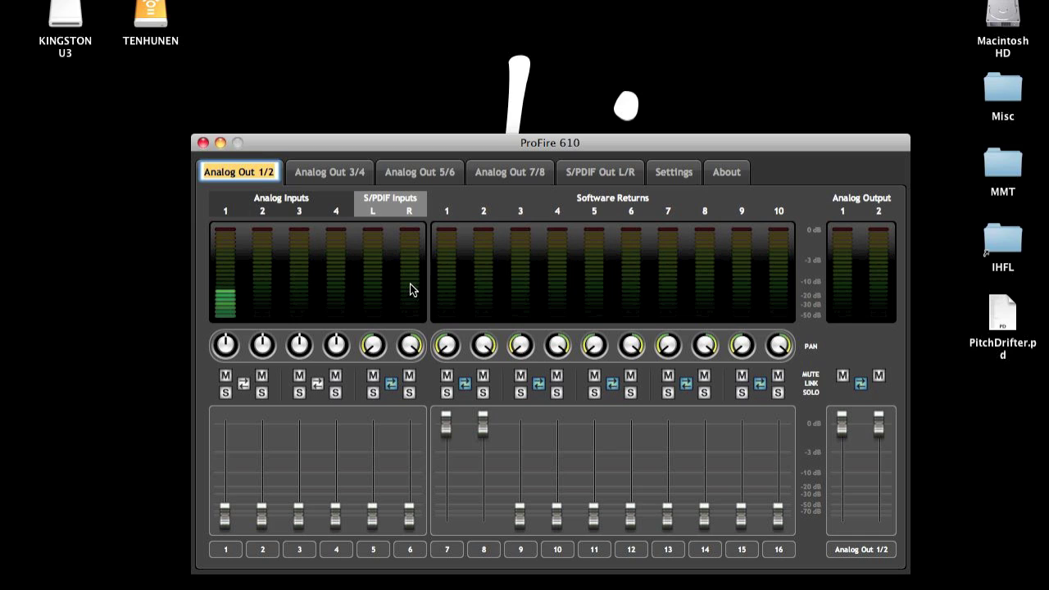
text(Speakers / HP 1)
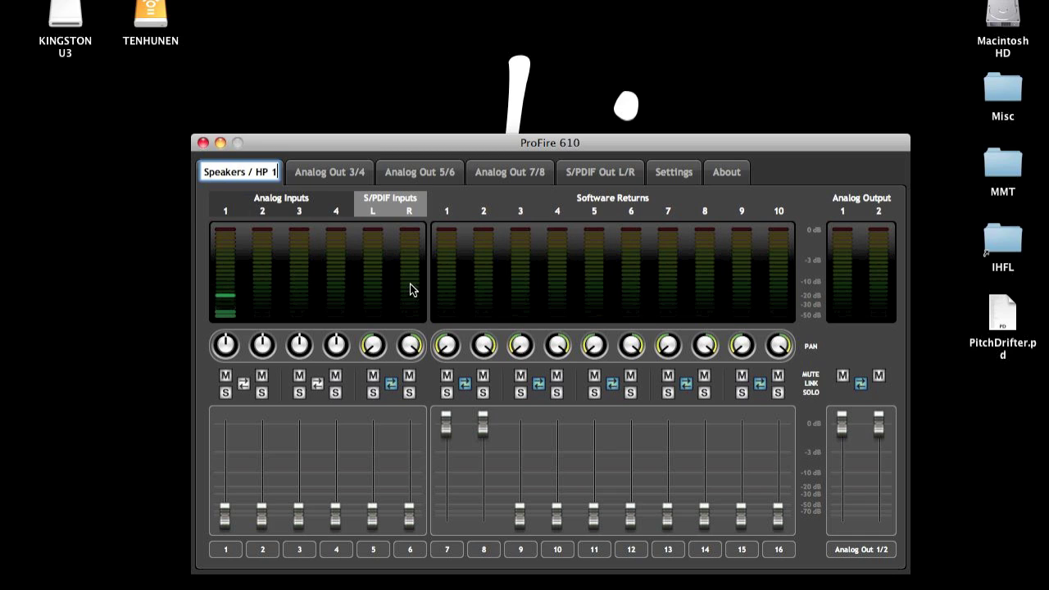
key(Return)
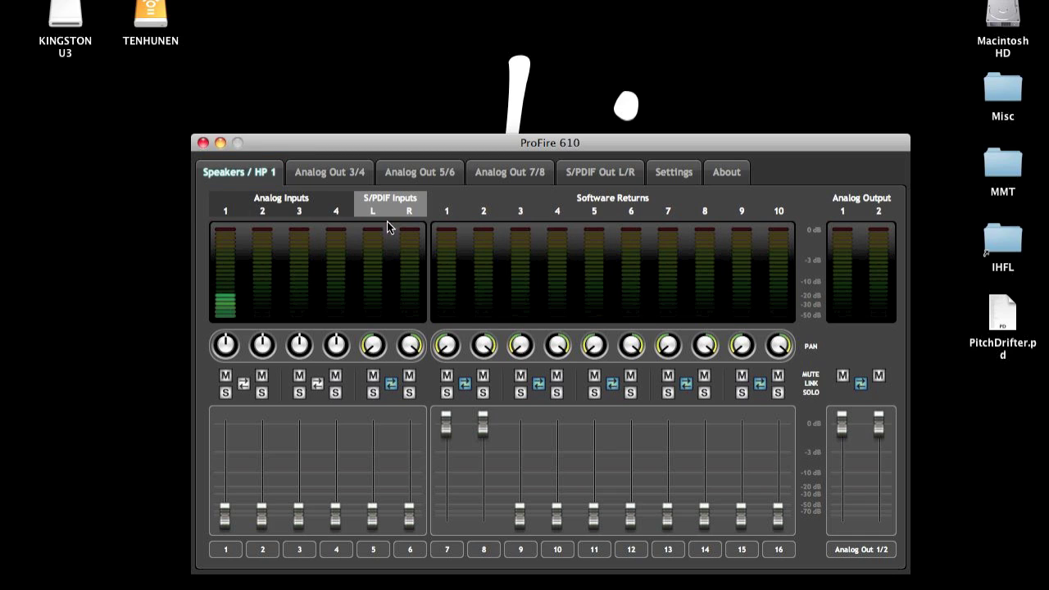
click(325, 169)
text(Headphones 2)
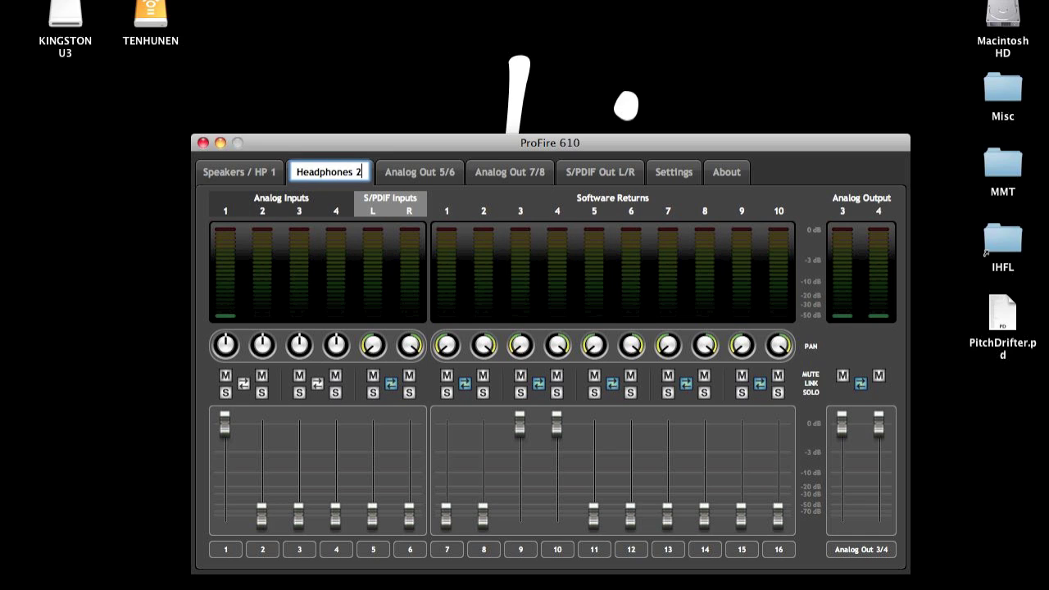
key(Return)
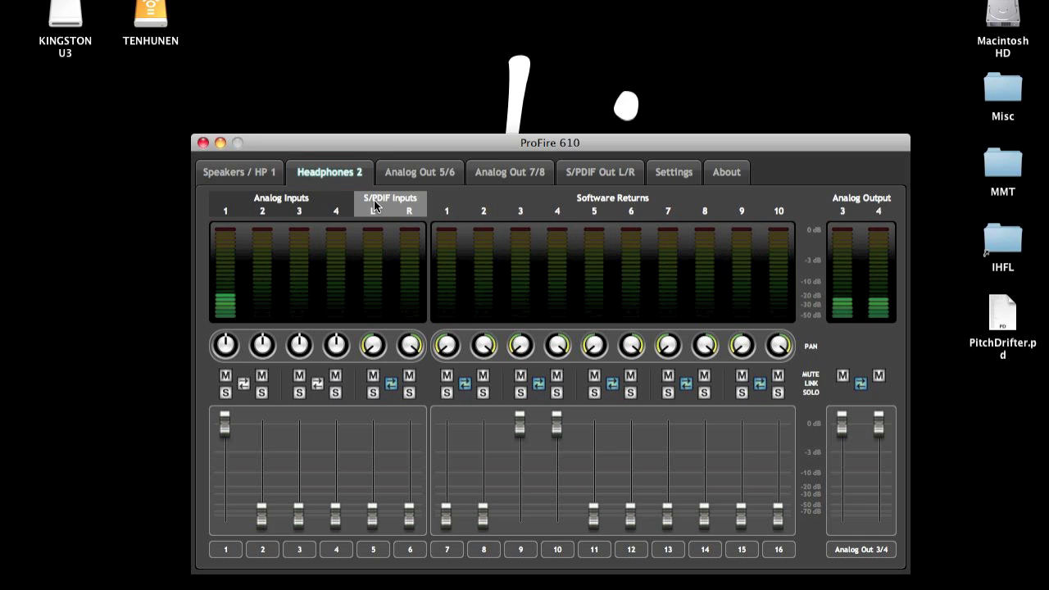
click(409, 170)
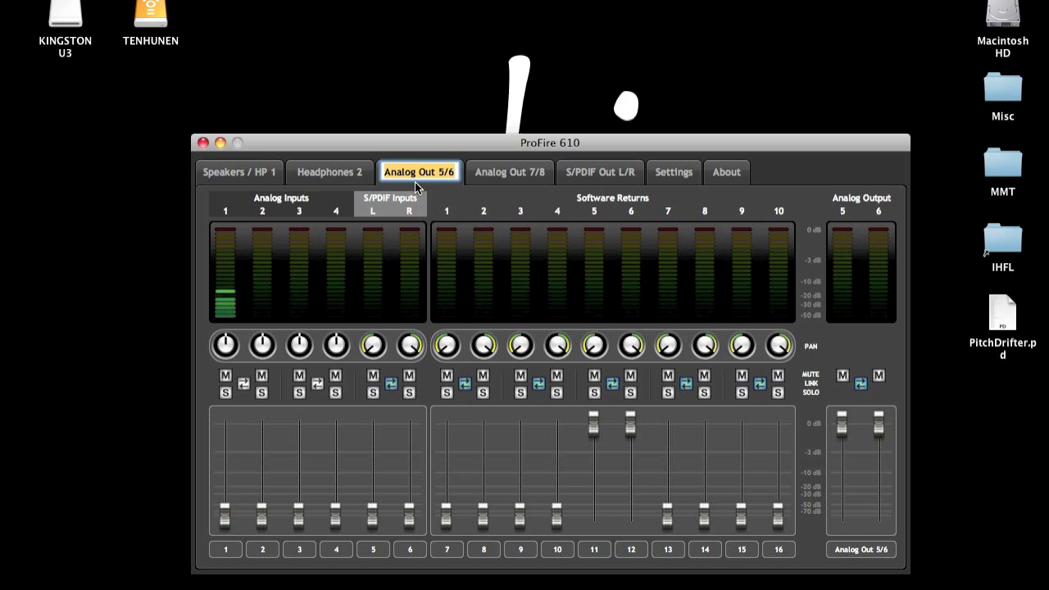
text(Insert )
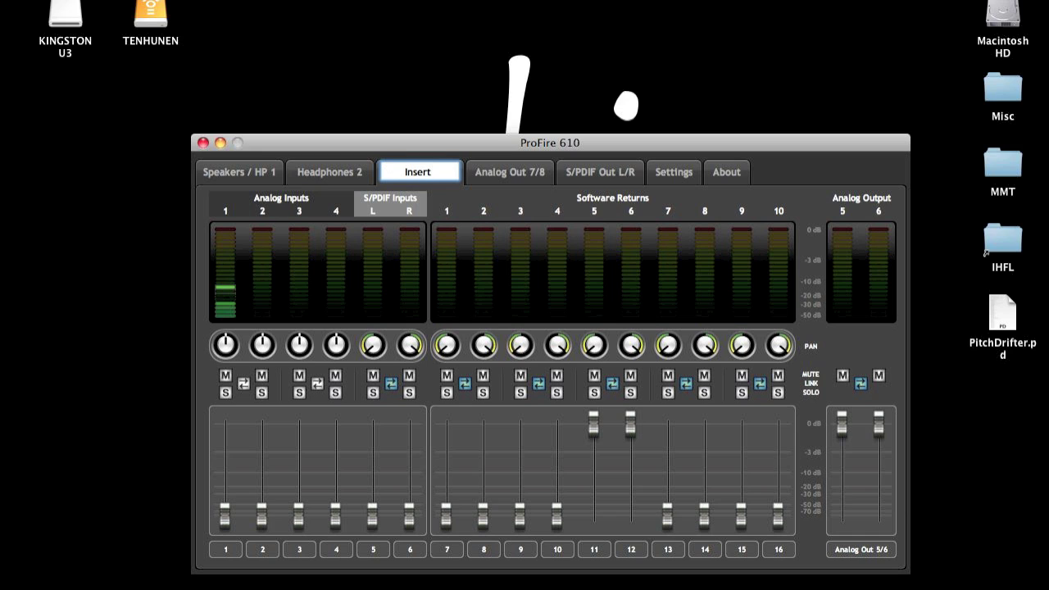
text(Out)
key(Return)
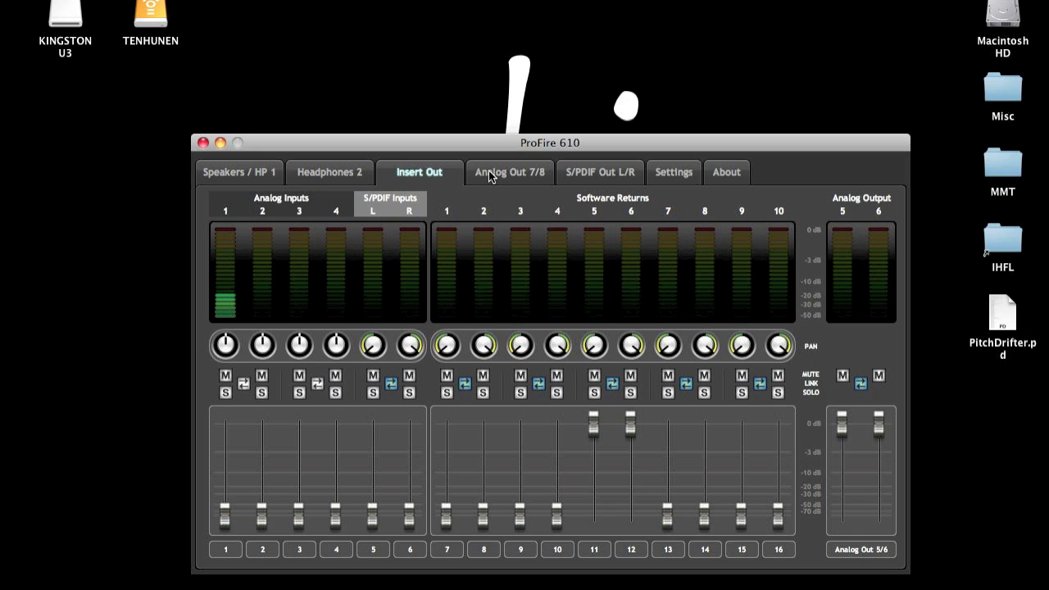
Name input channels 3 and 4 'Ins IN L' and 'Ins IN R'.
click(299, 550)
text(Ins)
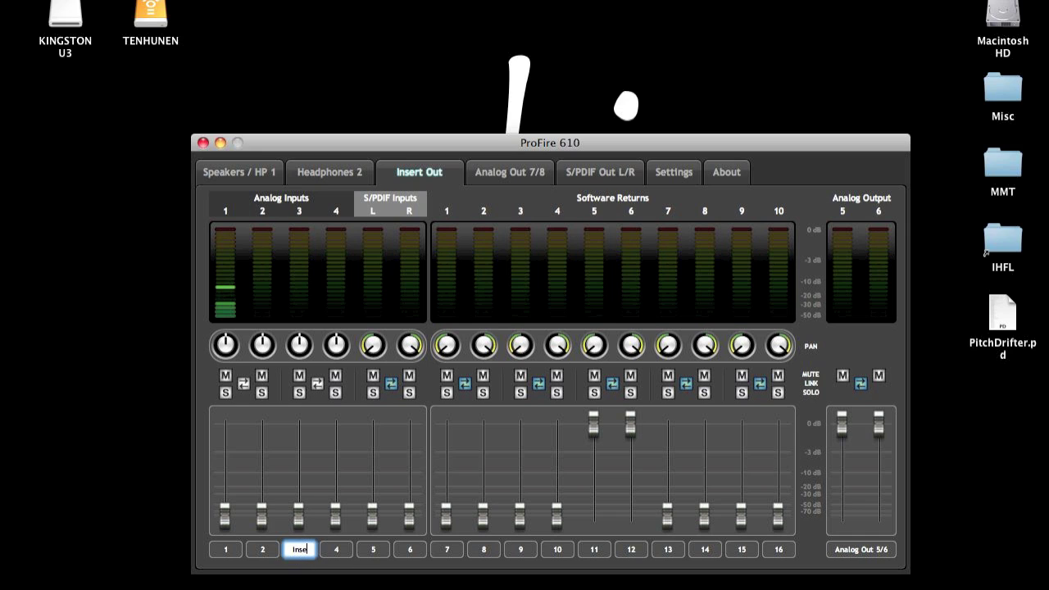
text( IN L)
click(336, 550)
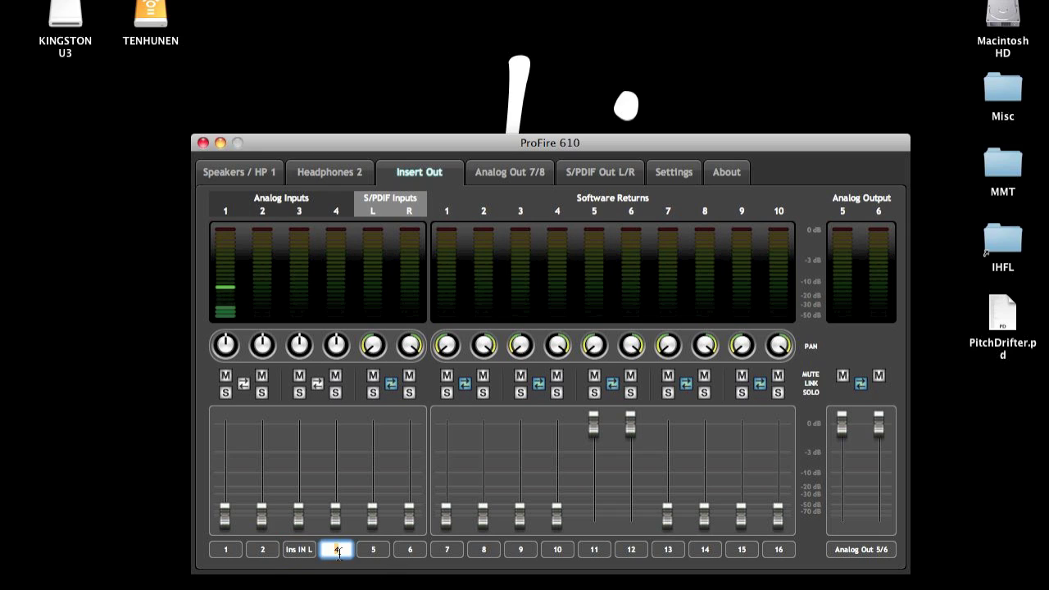
text(Ins IN R)
key(Return)
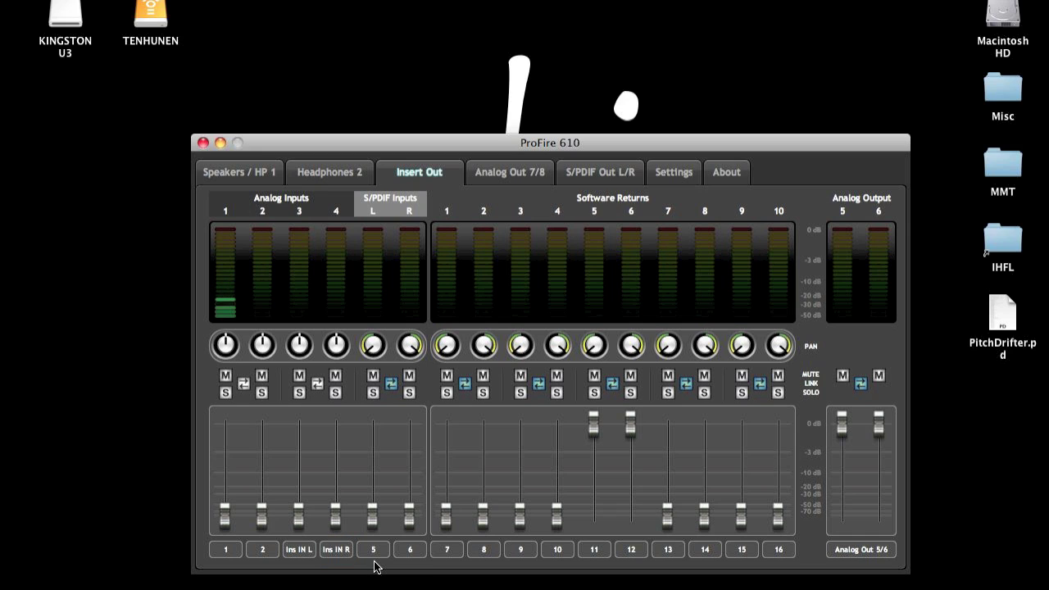
Name input channels 1 and 2 'Mic' and 'DI', then show the Analog Out 7/8 mix.
click(232, 551)
text(Mic)
key(Return)
click(269, 547)
text(DI)
key(Return)
click(513, 174)
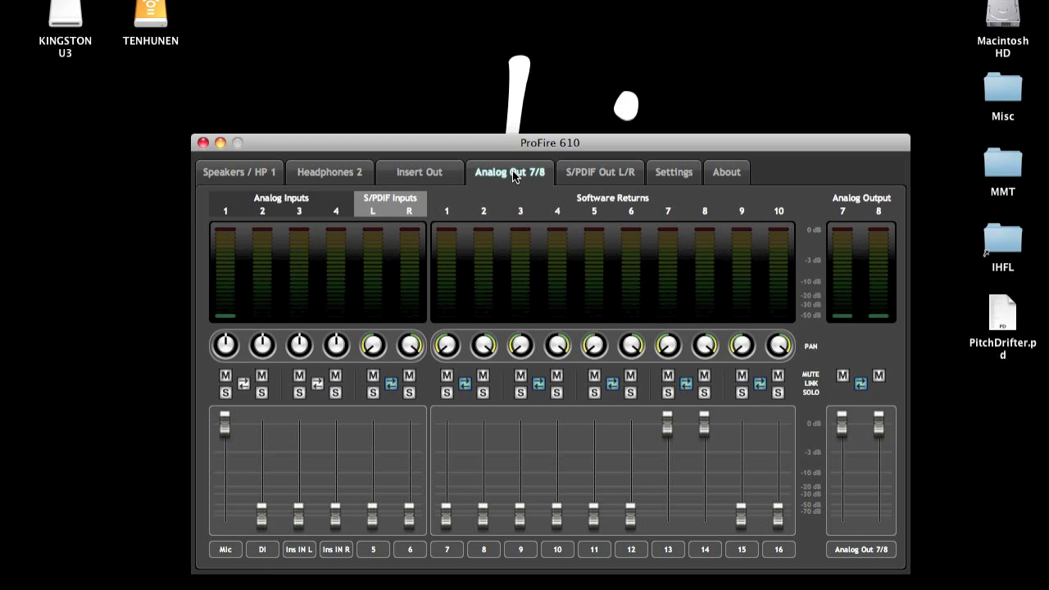
Rename the Analog Out 7/8 mix to 'REC Out'.
click(510, 172)
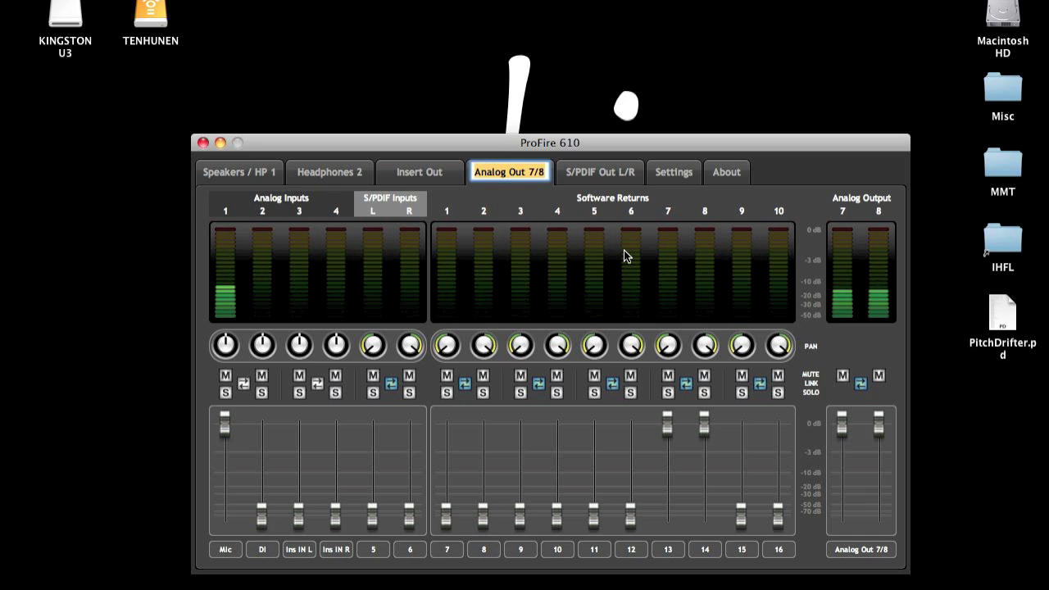
text(REC)
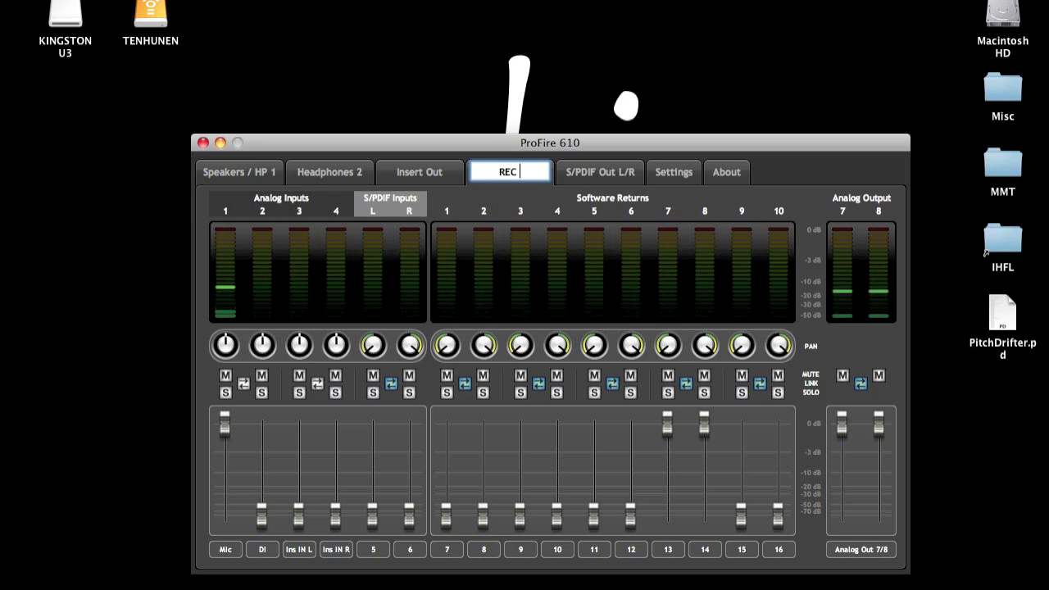
text( Out)
key(Return)
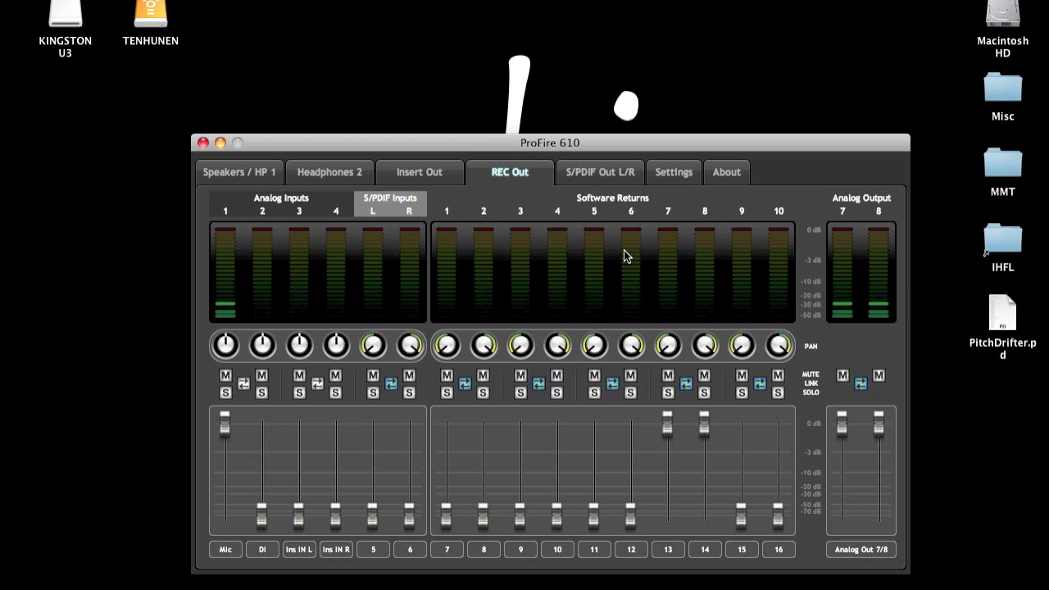
Raise the linked software returns 1–2 fader in the REC Out mix.
click(608, 175)
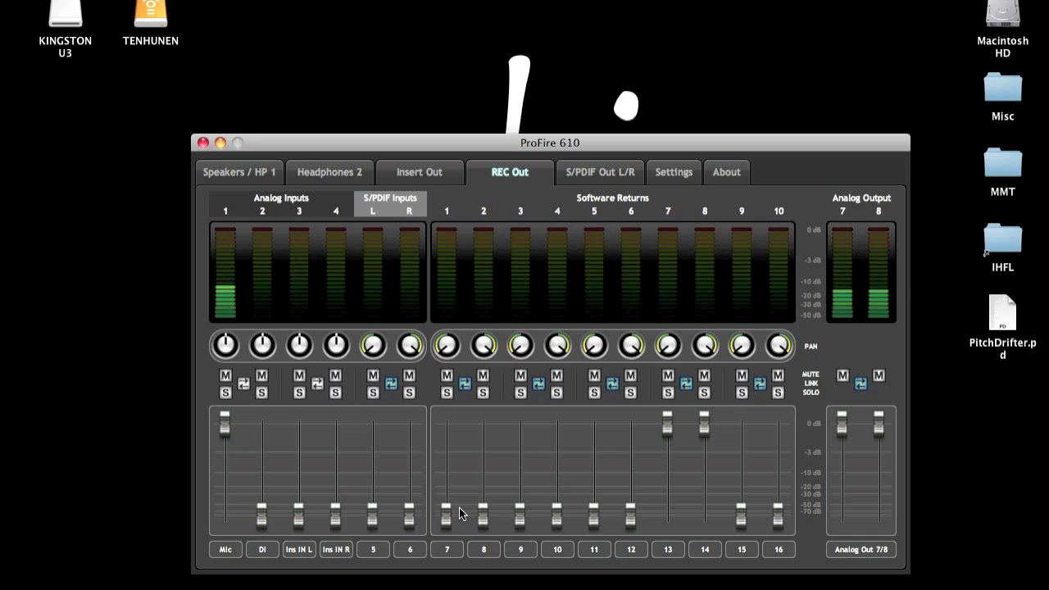
mouse_move(446, 518)
drag(446, 514, 447, 445)
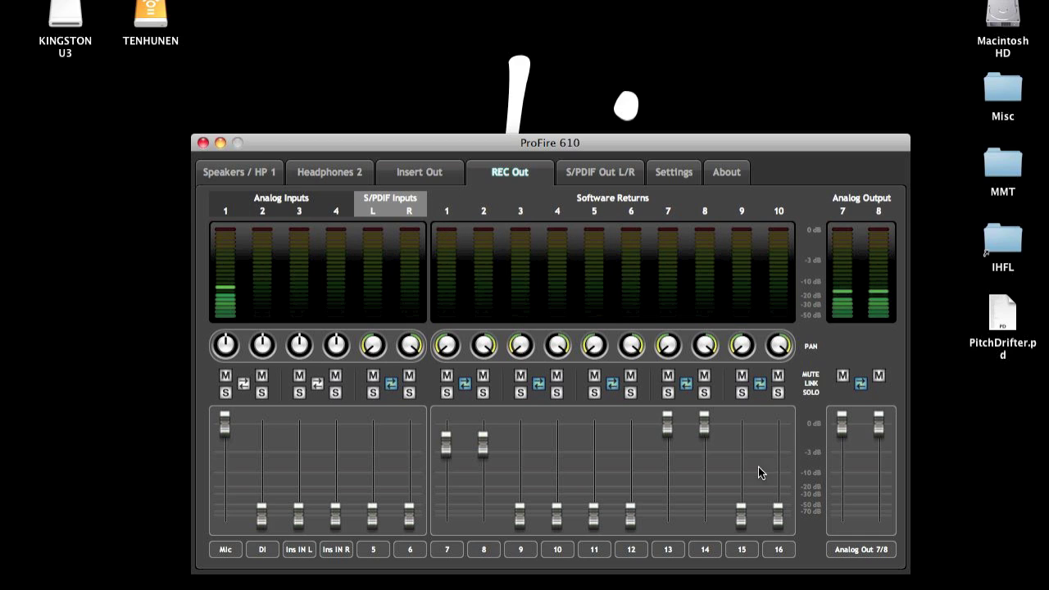
mouse_move(770, 586)
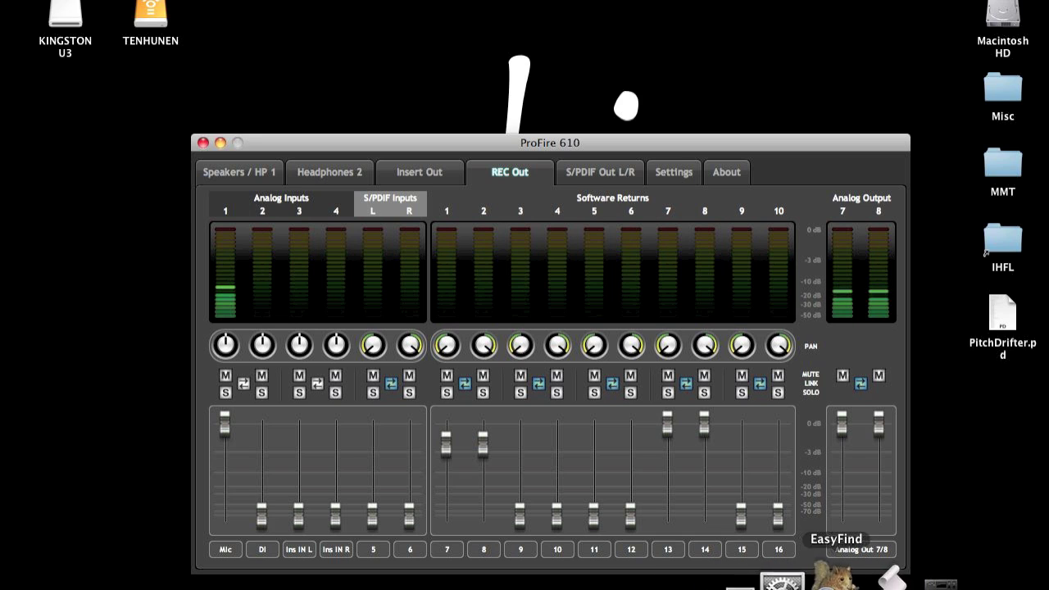
In Audio MIDI Setup, keep the ProFire 610 left front speaker on channel 1 and right front on 2.
click(874, 573)
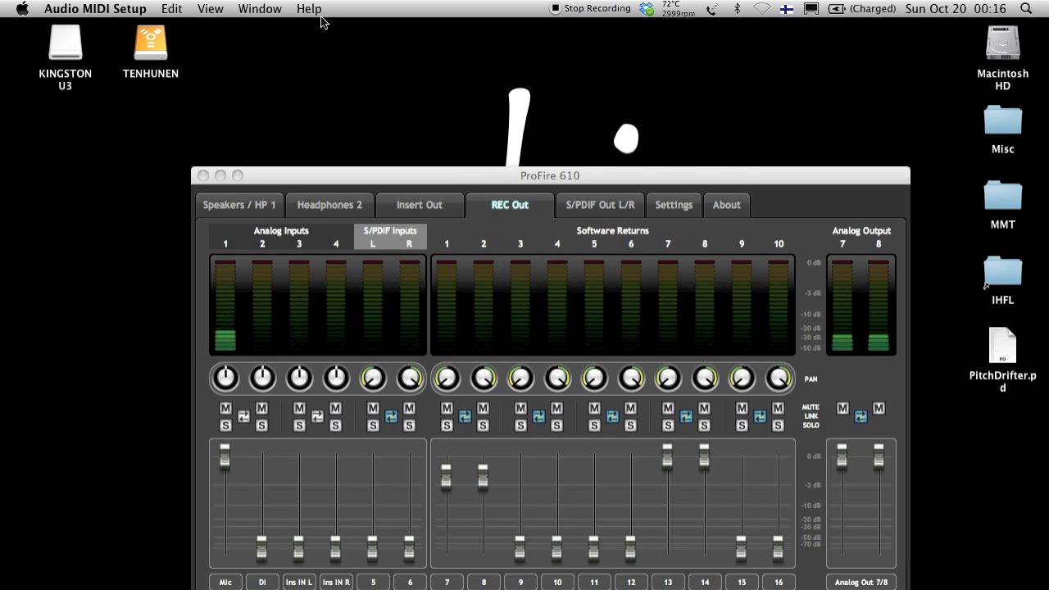
click(259, 8)
click(274, 26)
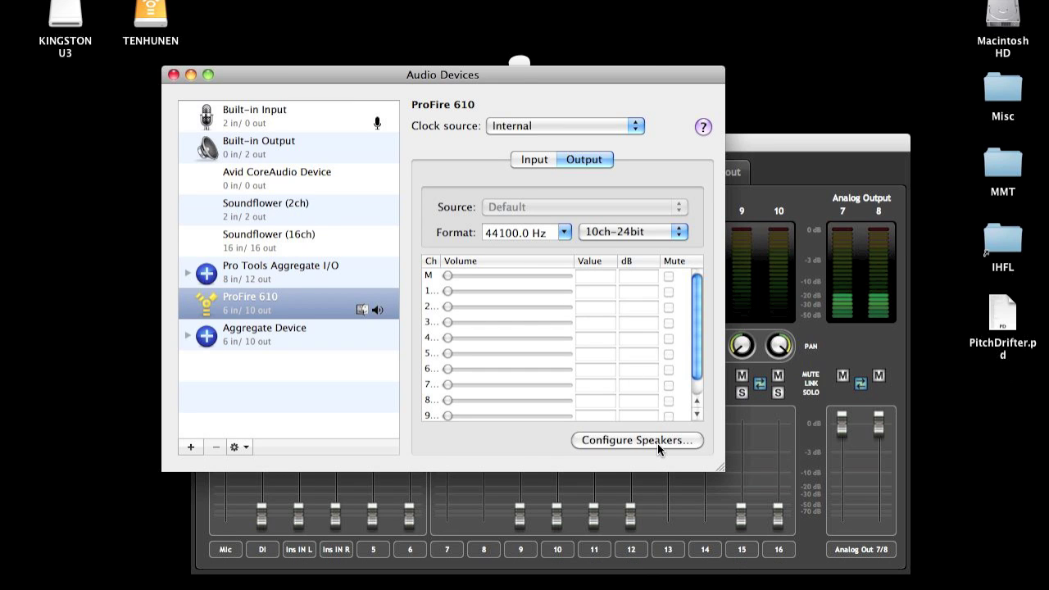
click(626, 442)
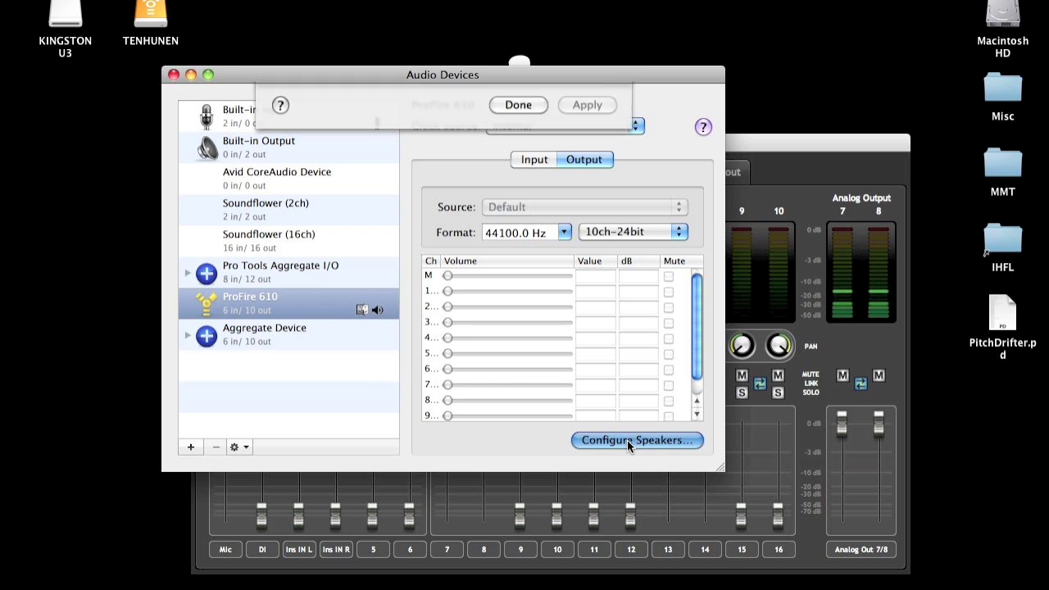
click(406, 221)
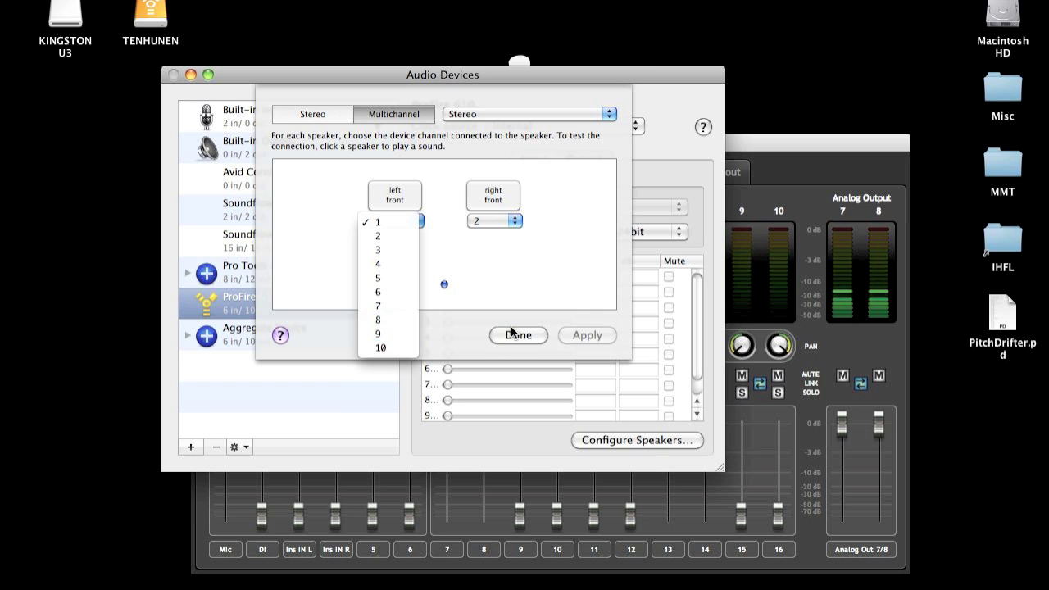
click(360, 221)
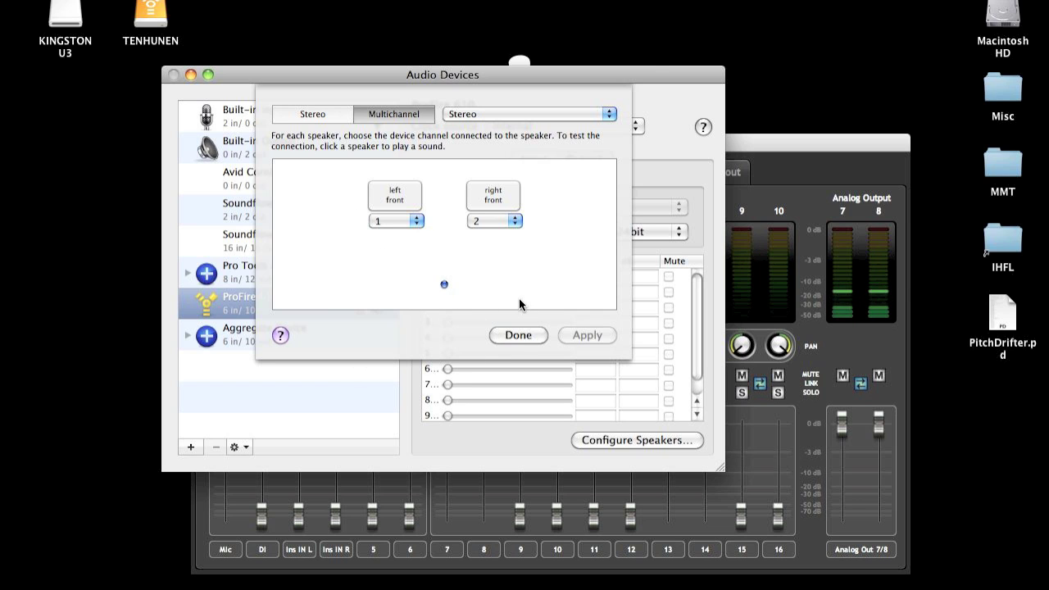
click(532, 336)
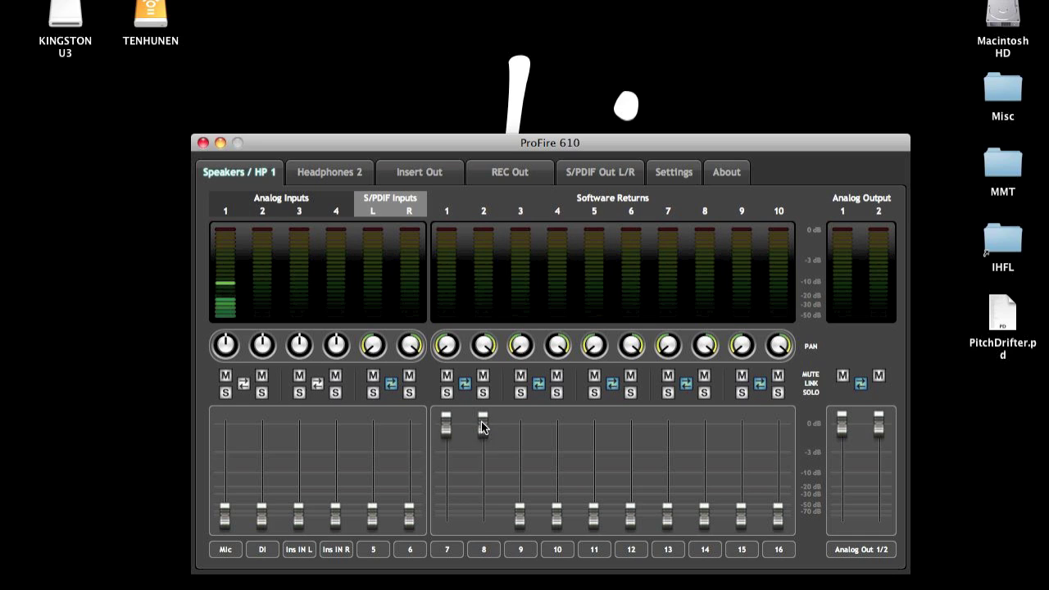
Route software returns 7/8 to Insert Out at 0 dB, muting them in the other mix and muting 11/12 there.
drag(480, 421, 486, 558)
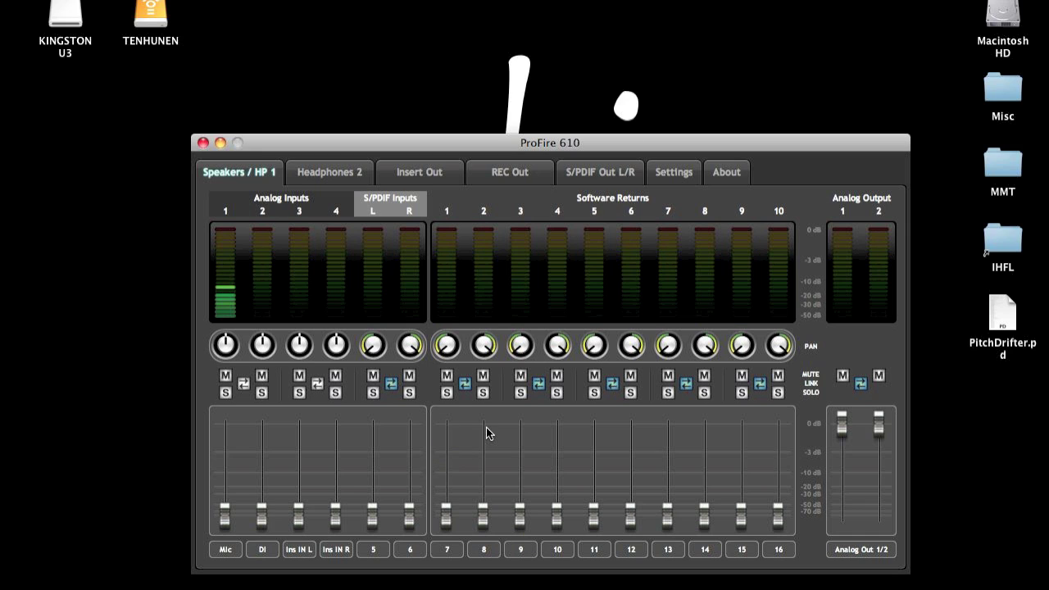
click(426, 174)
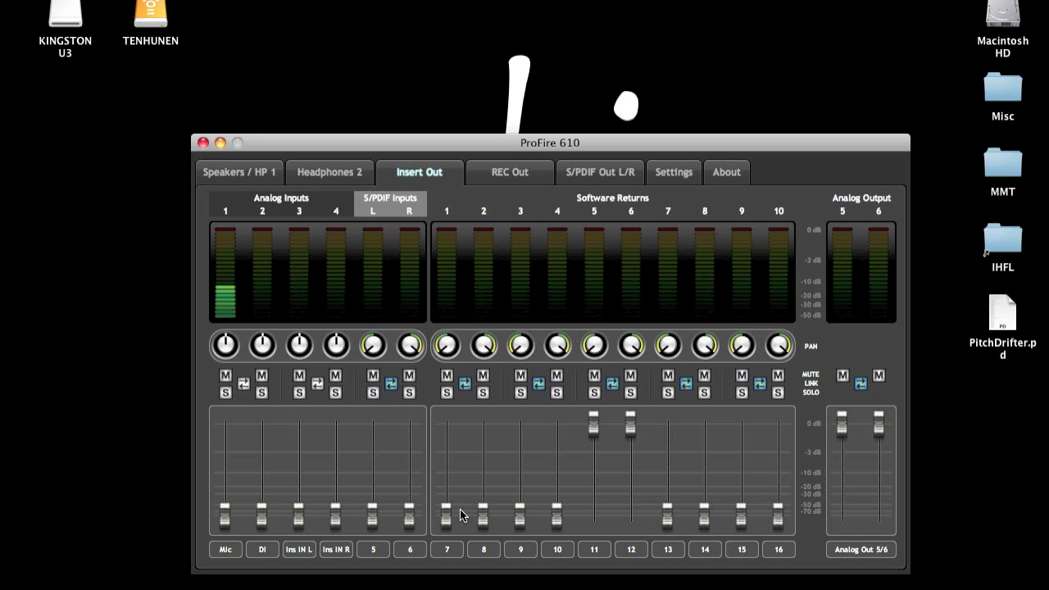
drag(444, 515, 444, 423)
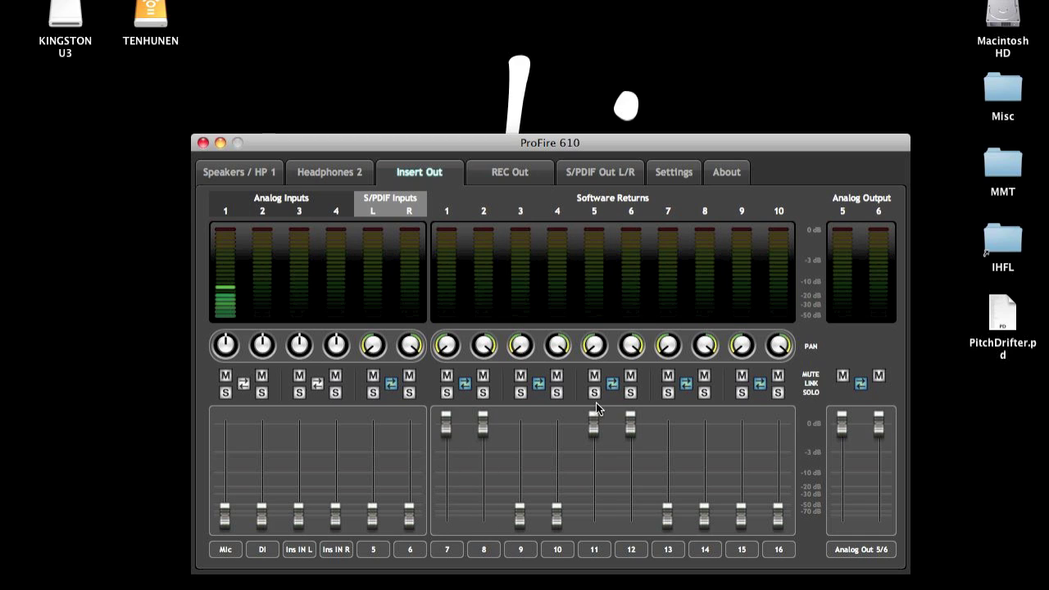
drag(595, 426, 595, 515)
Raise returns 9/10 to 0 dB in Speakers / HP 1 and 11/12 in Headphones 2, muting 9/10 there.
click(232, 174)
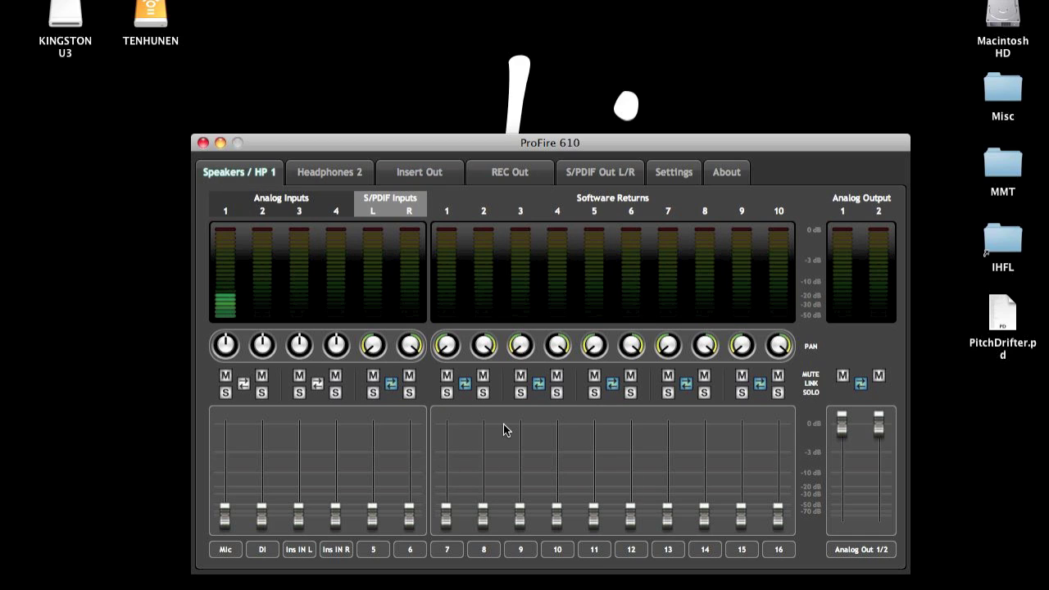
drag(513, 512, 517, 399)
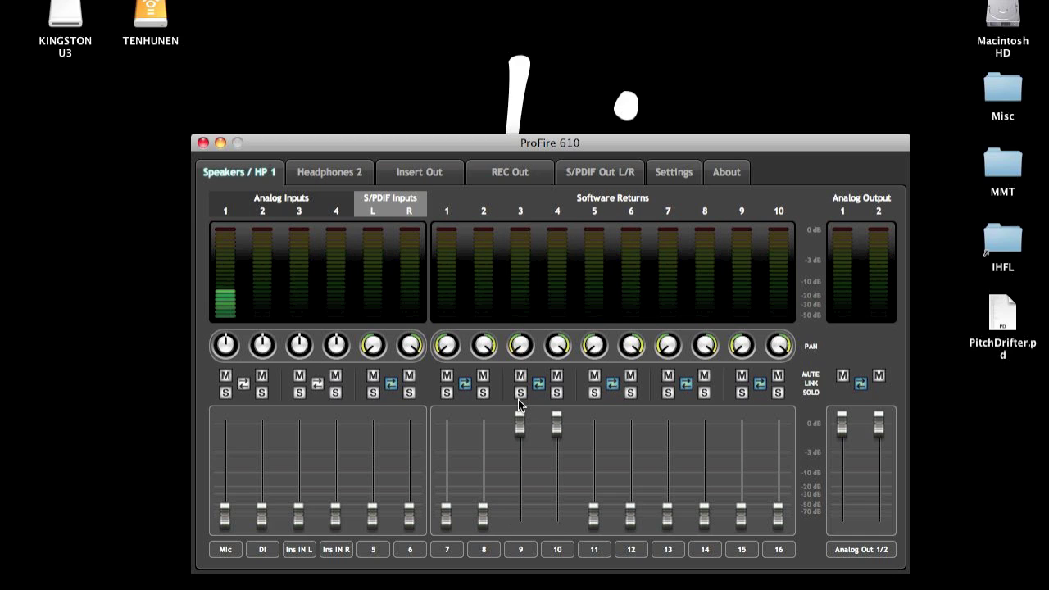
click(333, 169)
drag(595, 517, 570, 381)
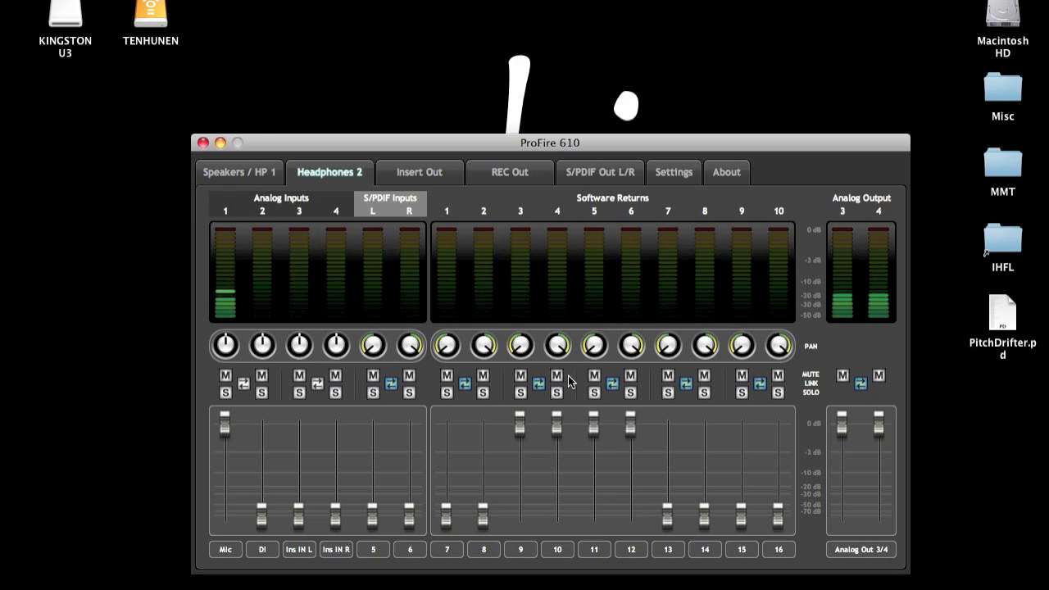
drag(556, 422, 556, 515)
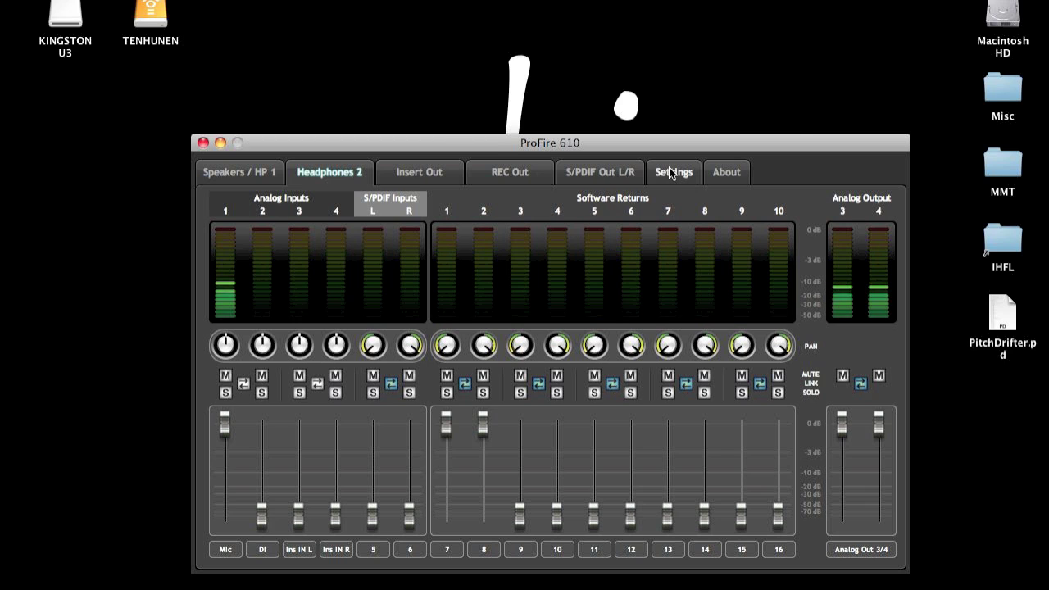
Open the Settings page showing the Master Volume Knob assignments.
click(670, 172)
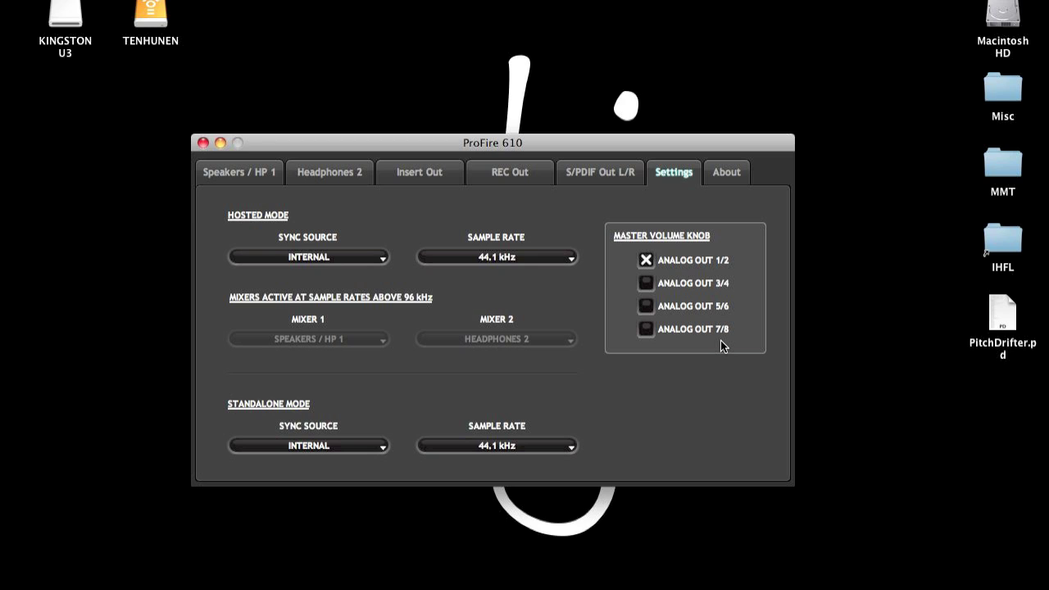
Lower Insert Out returns 7/8 slightly, then uncheck Analog Out 1/2 and 5/6 for the master knob.
click(416, 171)
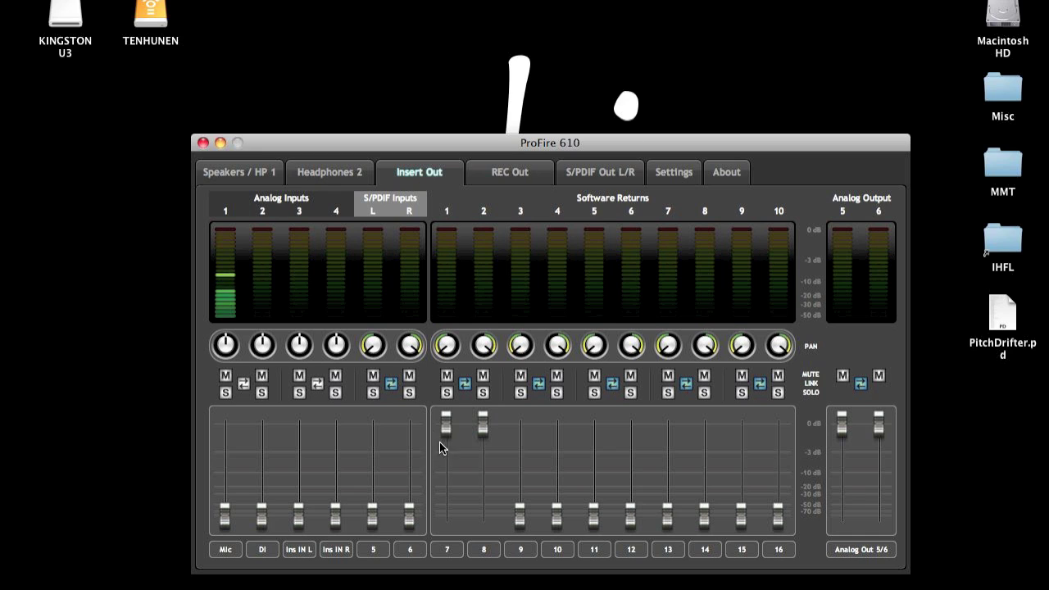
mouse_move(445, 422)
mouse_down()
mouse_move(441, 430)
mouse_move(439, 413)
mouse_up()
click(679, 177)
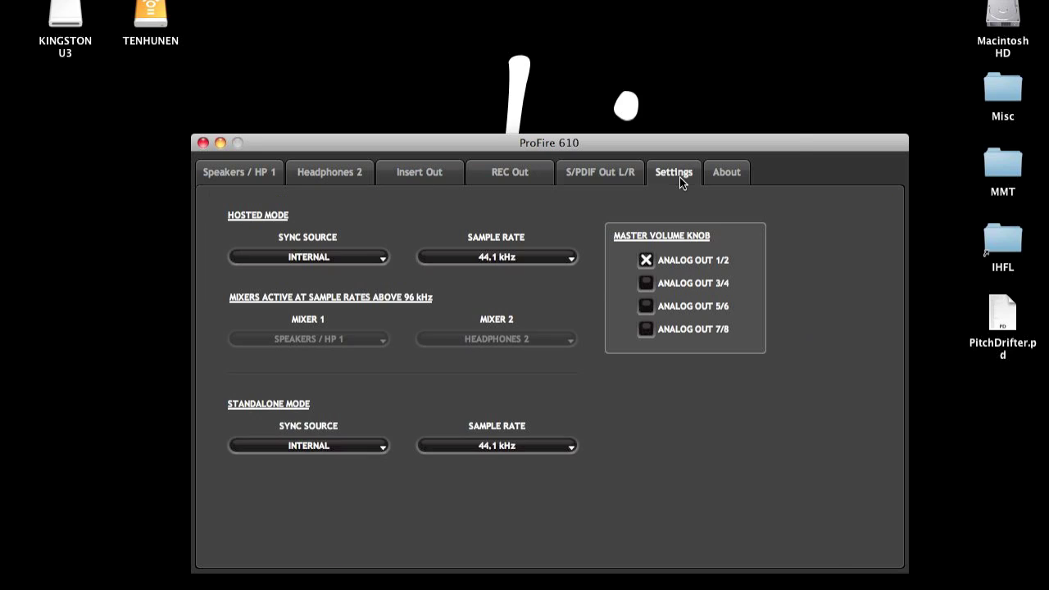
click(645, 260)
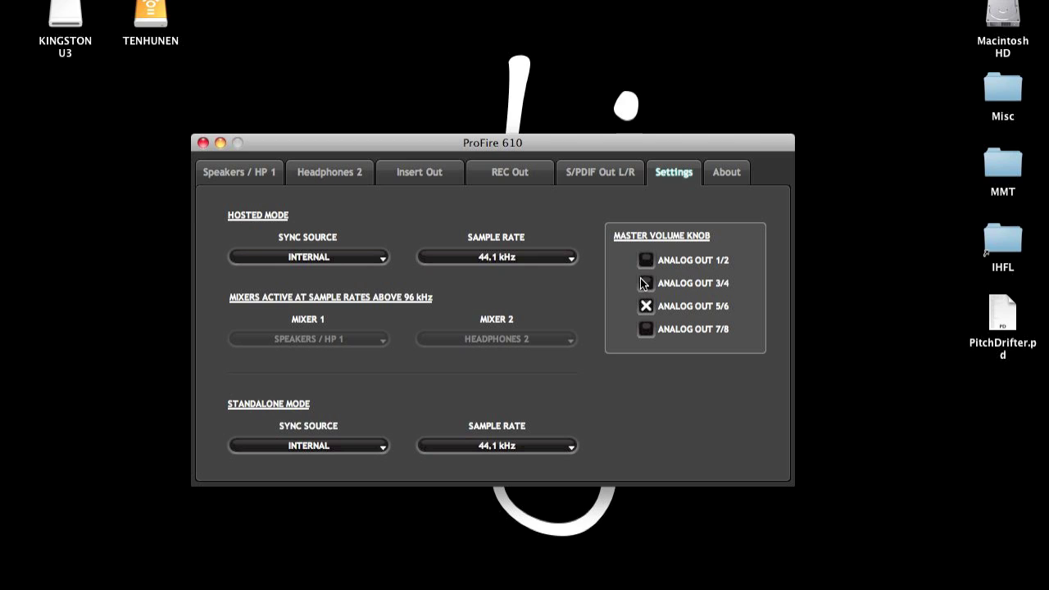
click(647, 304)
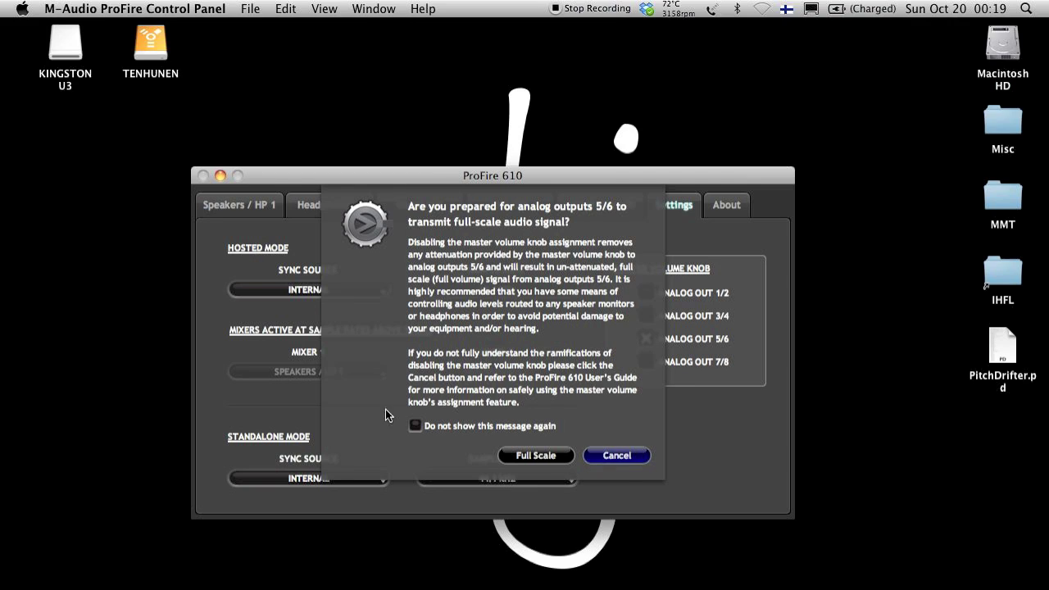
click(95, 9)
mouse_move(95, 54)
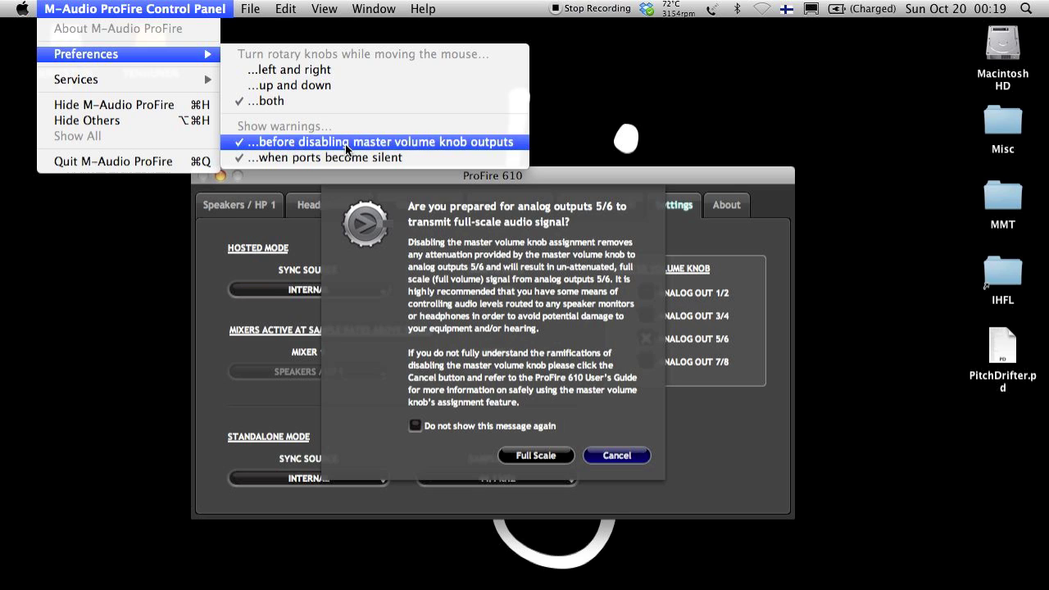
click(607, 195)
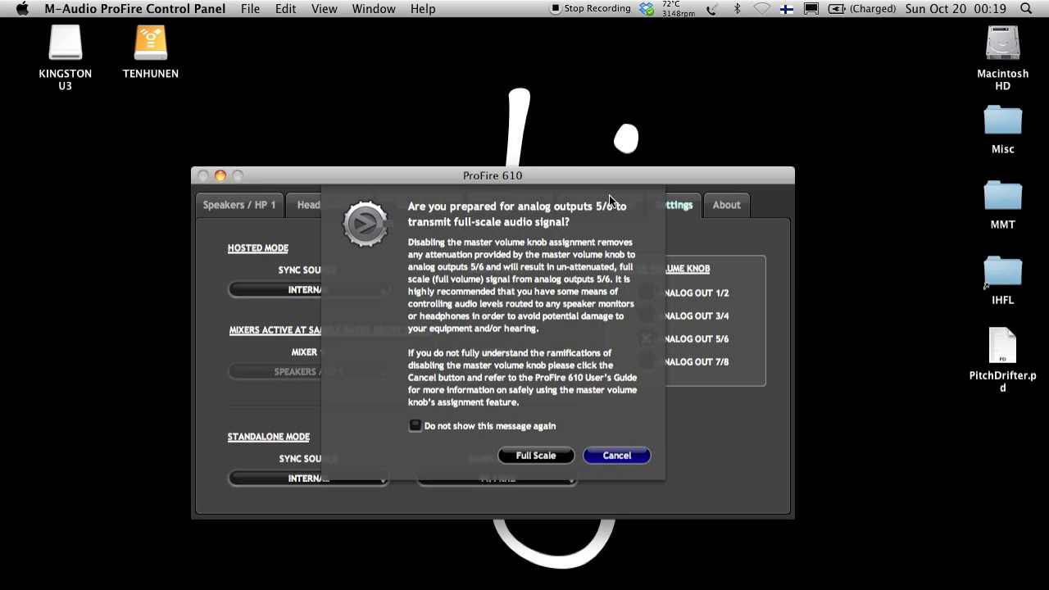